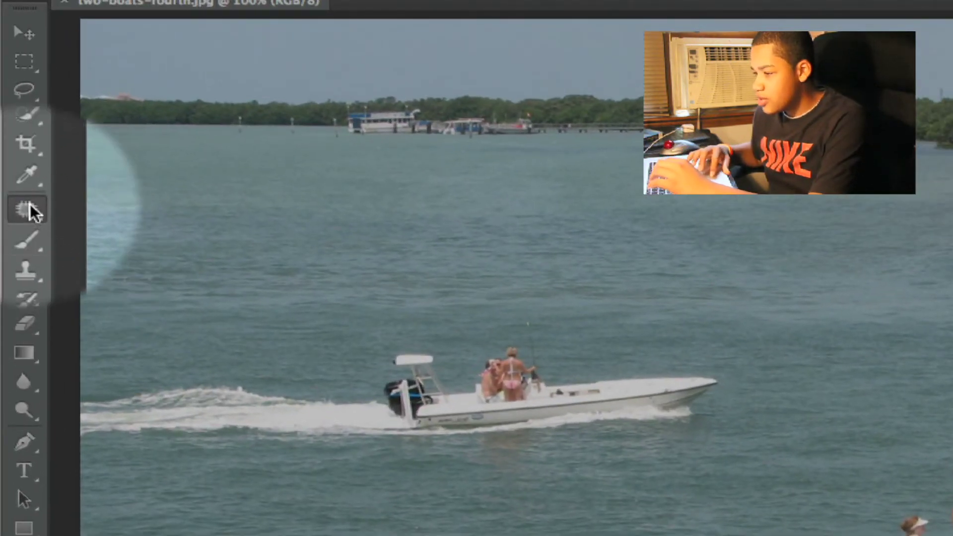
- Switch to the Content-Aware Move Tool from the healing flyout and keep Adaptation at Medium
left_click(34, 212)
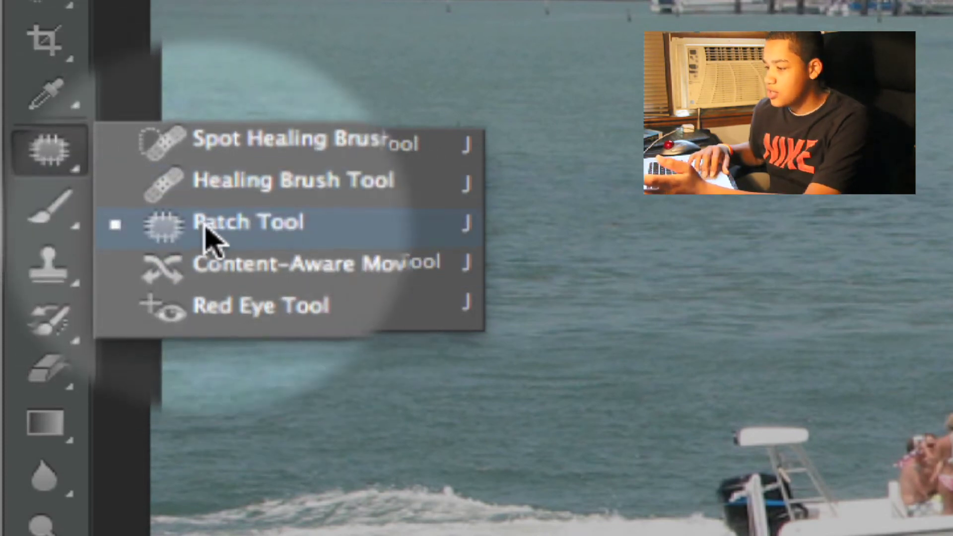
left_click(240, 284)
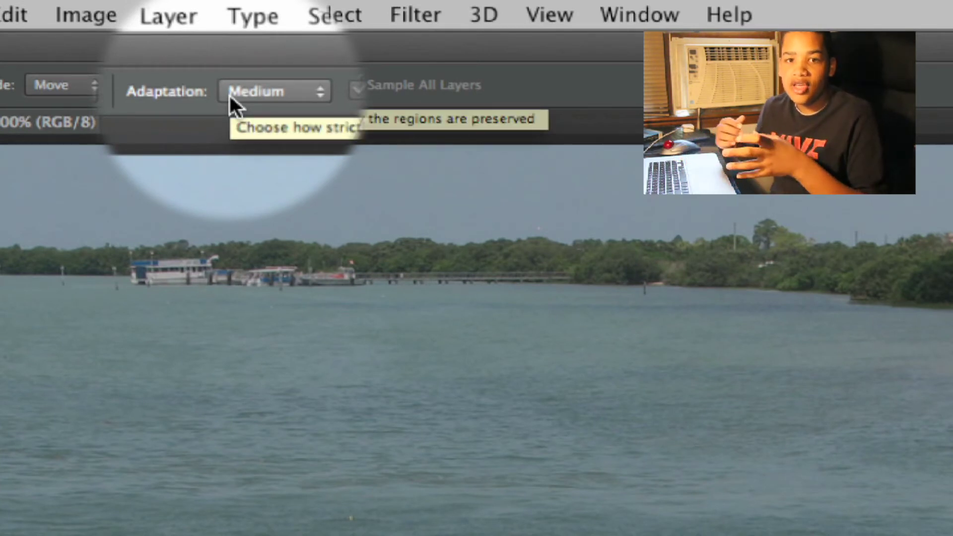
left_click(230, 95)
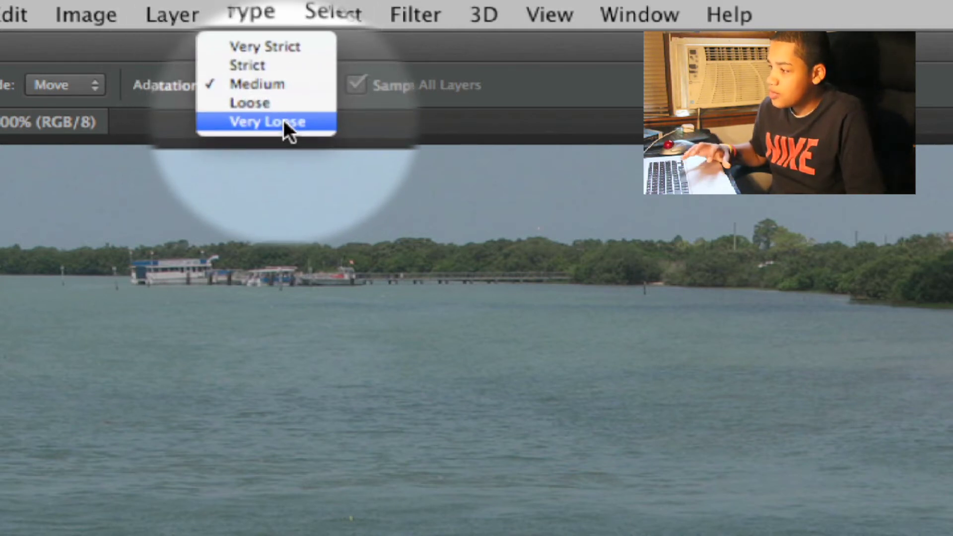
left_click(284, 89)
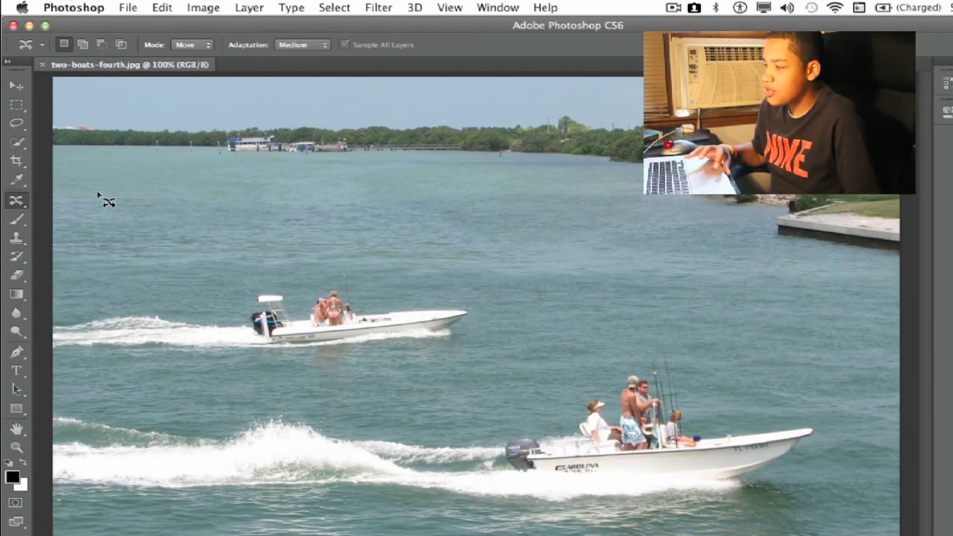
- Set the mode to Move and lasso the lower boat together with its wake
left_click(70, 89)
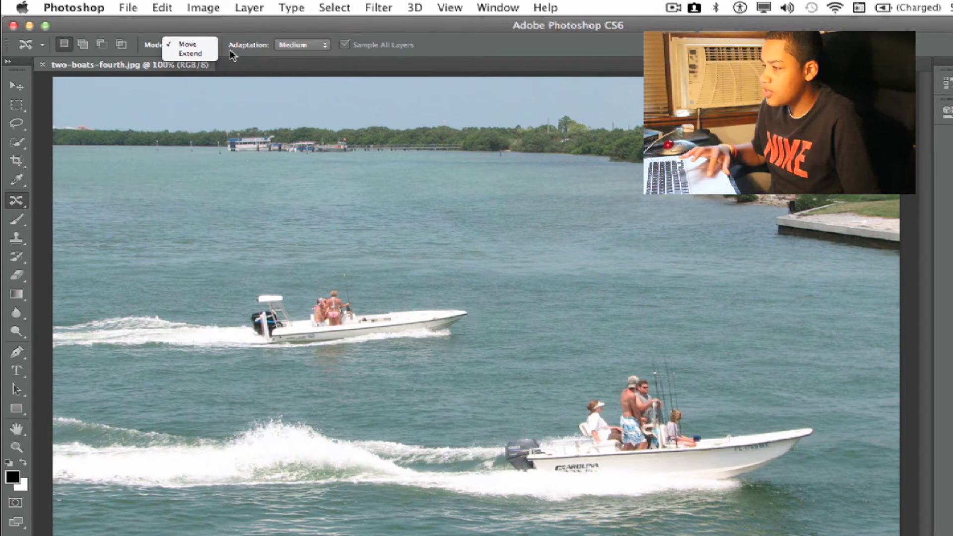
left_click(204, 48)
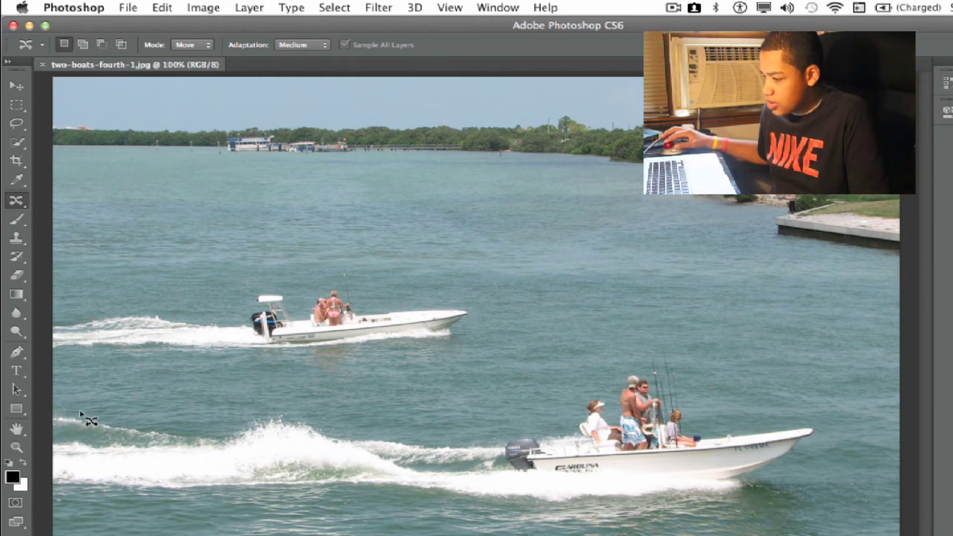
mouse_move(82, 416)
left_mouse_down()
mouse_move(316, 404)
mouse_move(431, 412)
mouse_move(529, 401)
mouse_move(667, 351)
mouse_move(713, 359)
mouse_move(798, 414)
mouse_move(869, 514)
mouse_move(720, 535)
left_mouse_up()
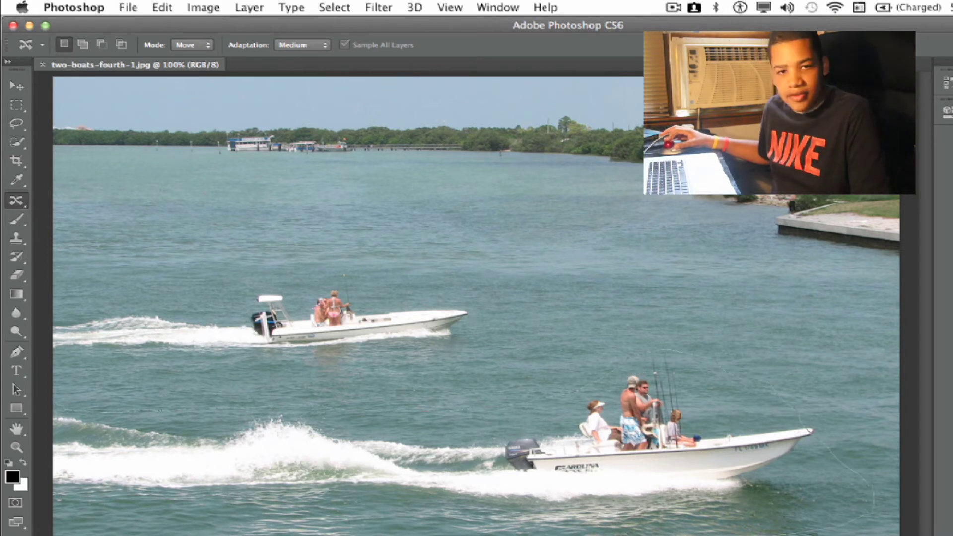
mouse_move(356, 511)
left_mouse_down()
mouse_move(55, 507)
mouse_move(55, 404)
left_mouse_up()
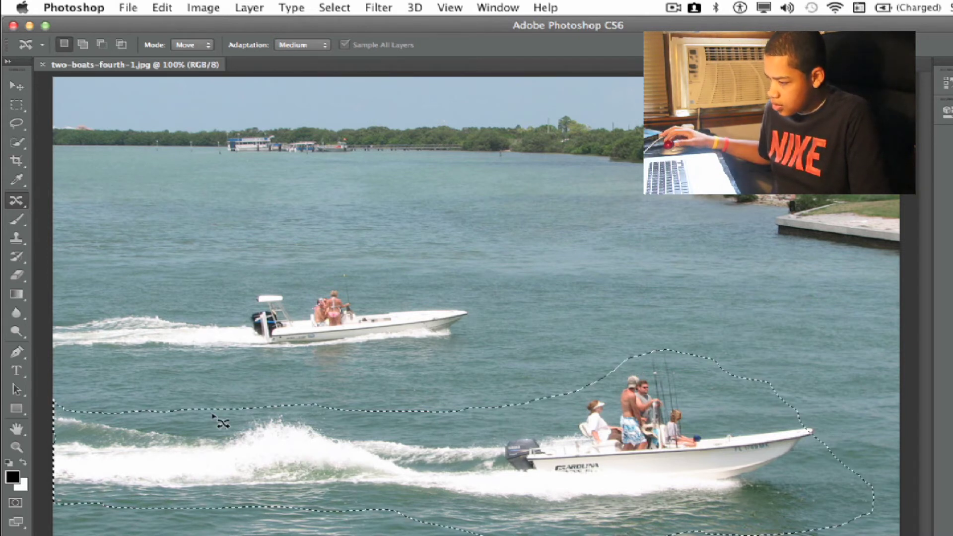
- Drag the boat and wake down about 110 px, then deselect
left_click_drag(313, 440, 307, 442)
left_click_drag(269, 365, 270, 417)
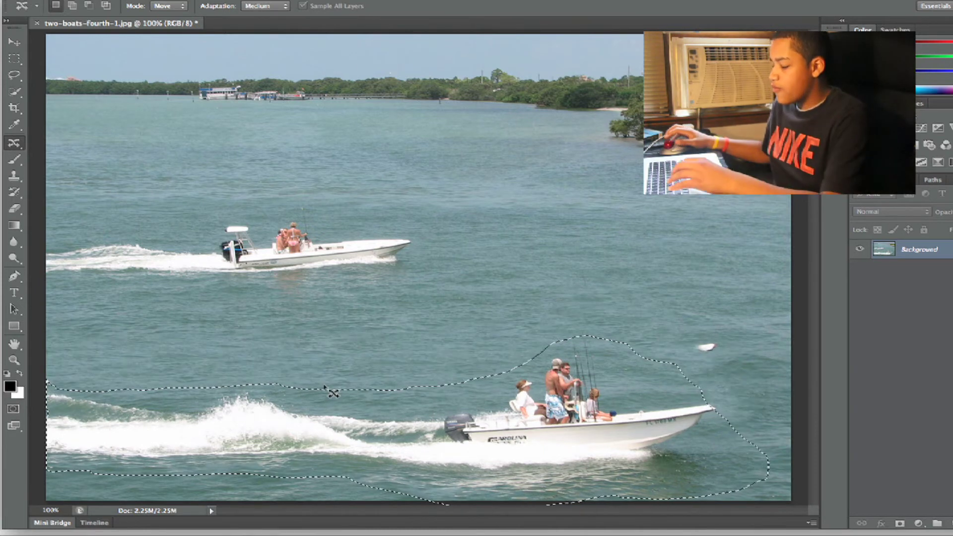
left_click(332, 394)
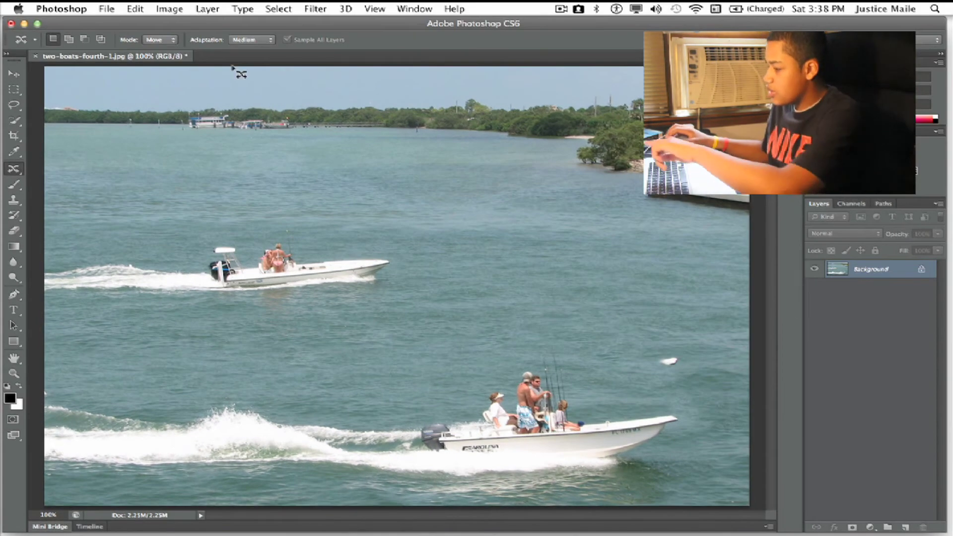
- Marquee the white debris right of the boat and Content-Aware fill it away
left_click(13, 91)
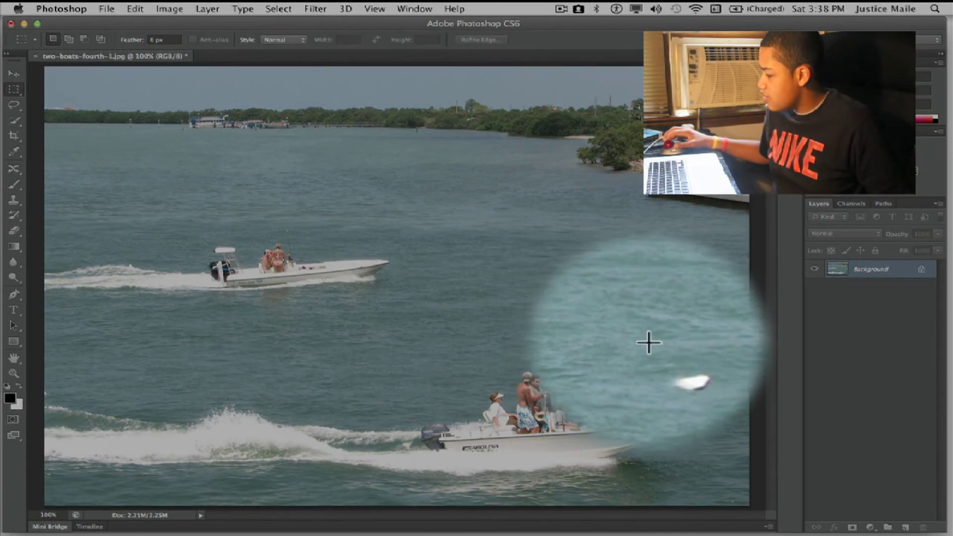
left_click_drag(649, 342, 695, 370)
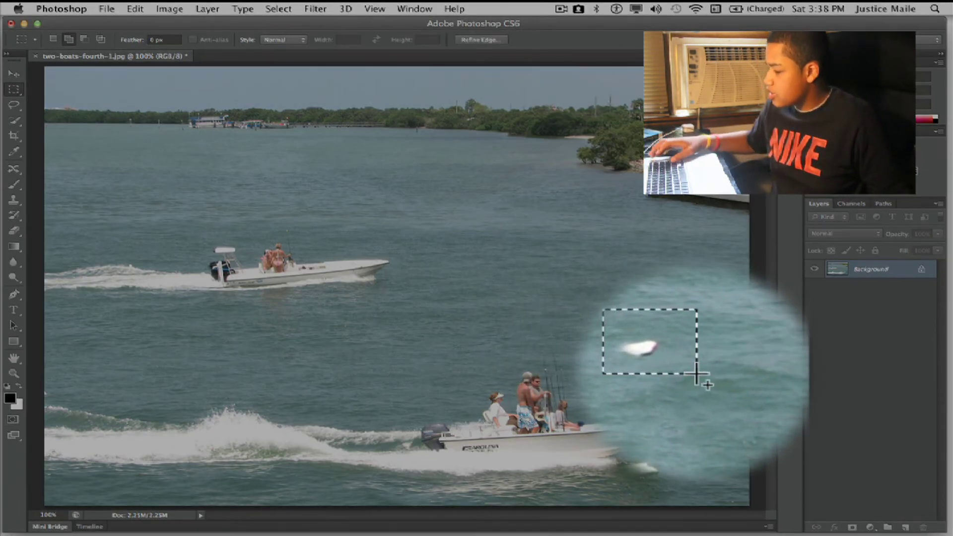
key("shift+BackSpace")
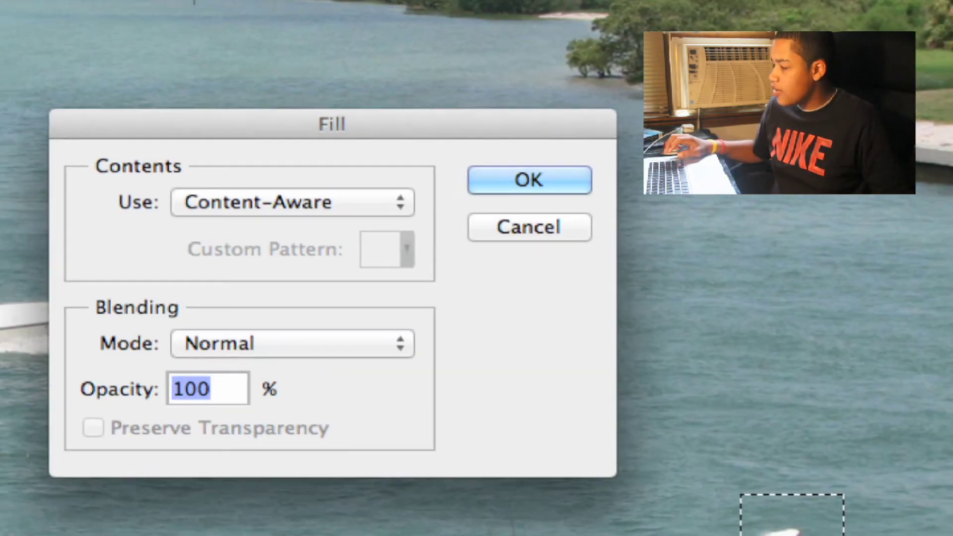
key("Return")
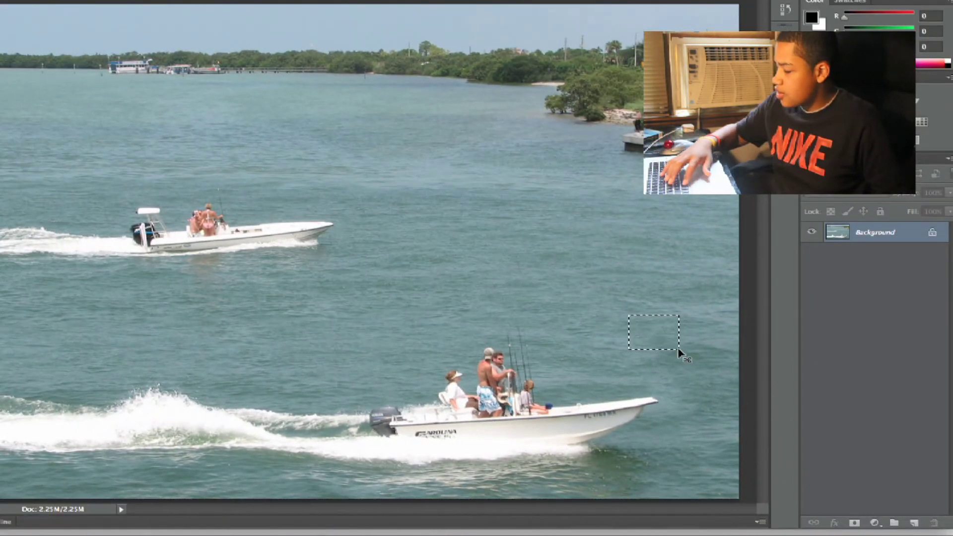
key("ctrl+d")
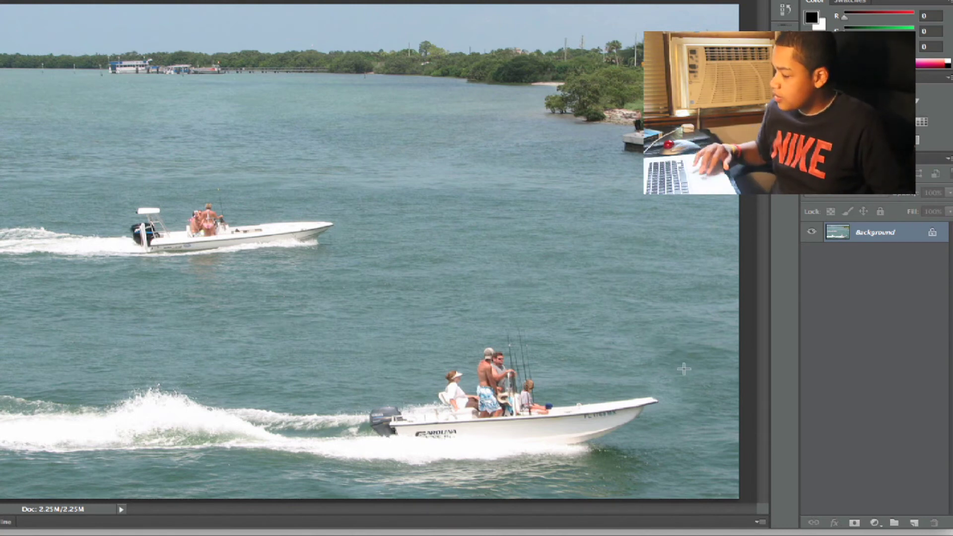
- Zoom in and Content-Aware fill a marqueed spot of water near the bow
scroll(685, 369, "up", 3)
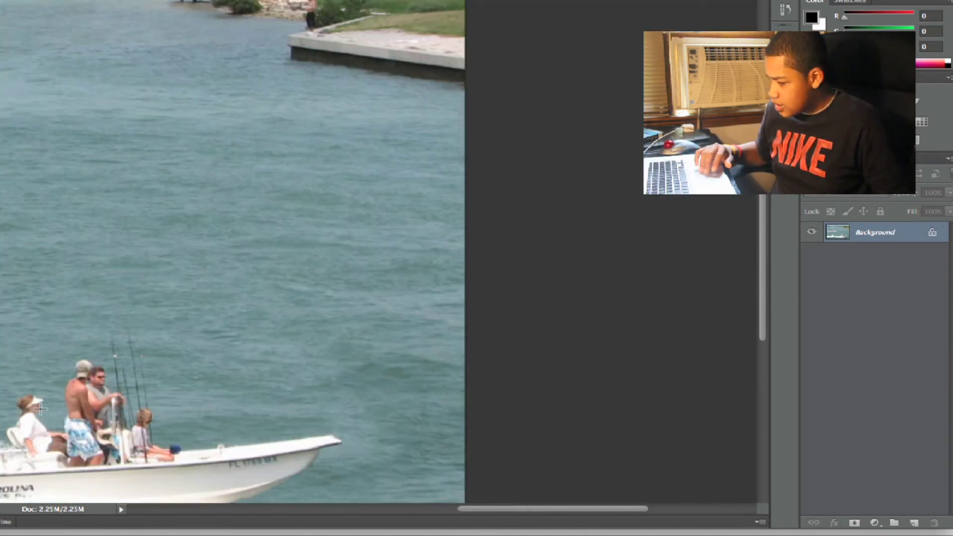
scroll(252, 303, "up", 3)
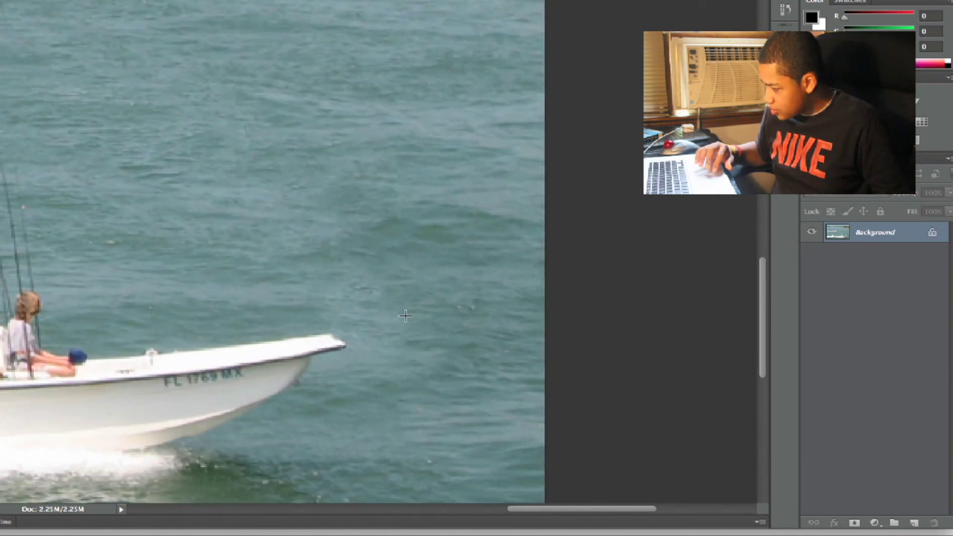
left_click_drag(387, 363, 329, 284)
left_click_drag(377, 293, 452, 319)
key("shift+BackSpace")
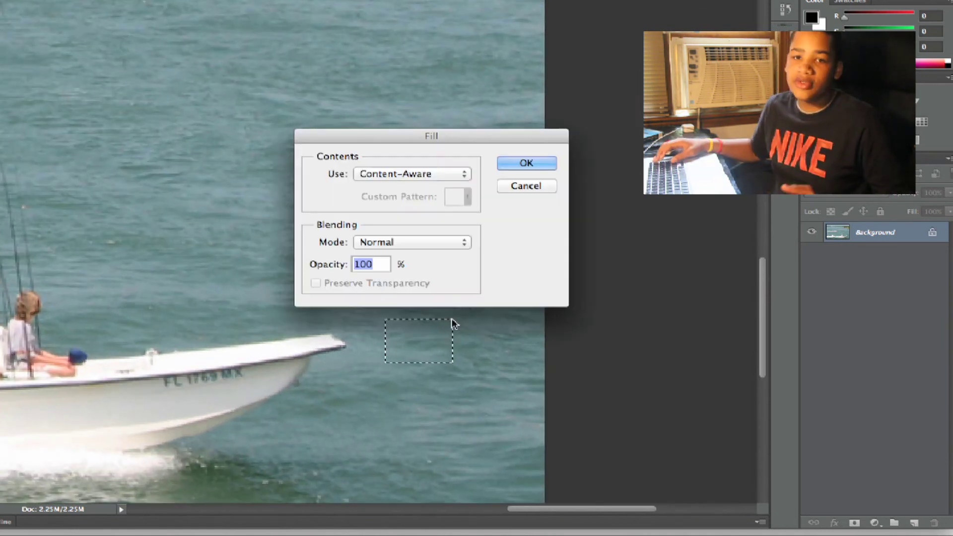
key("Return")
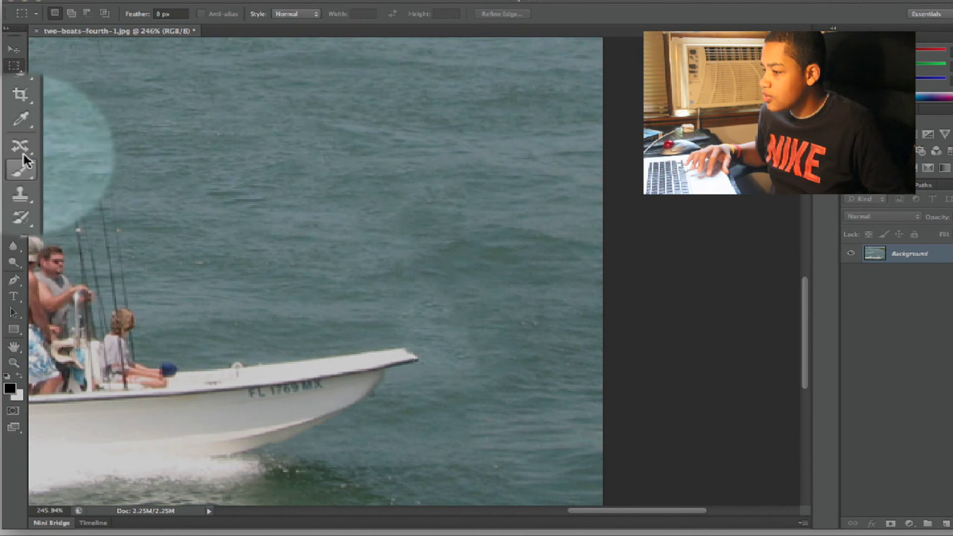
- With the Patch Tool, patch both fishing-line stretches using clean water from above and left
left_click(14, 149)
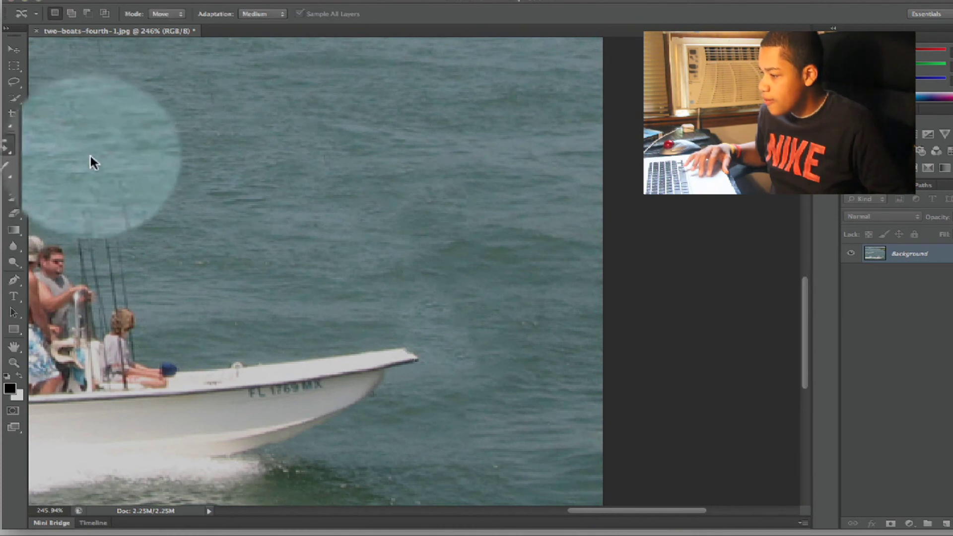
left_click(10, 147)
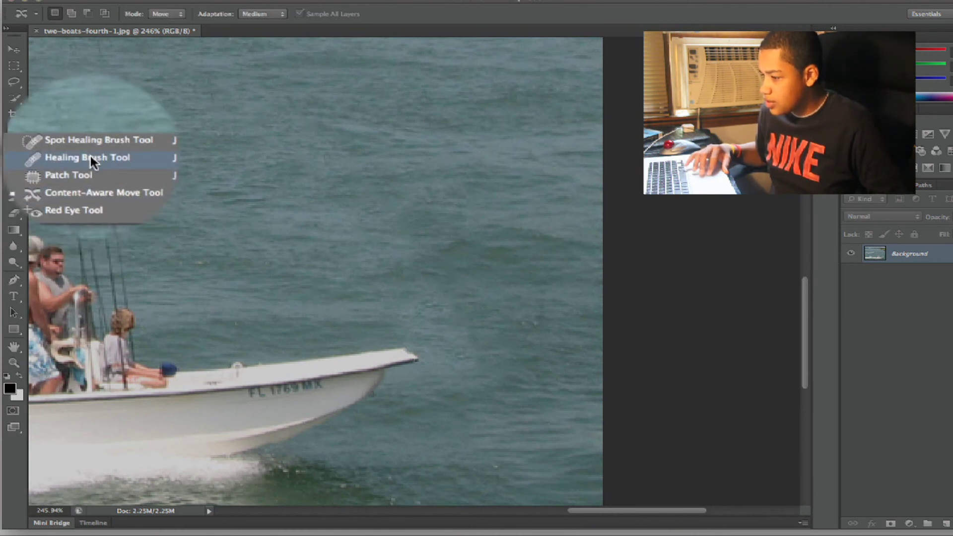
left_click(90, 174)
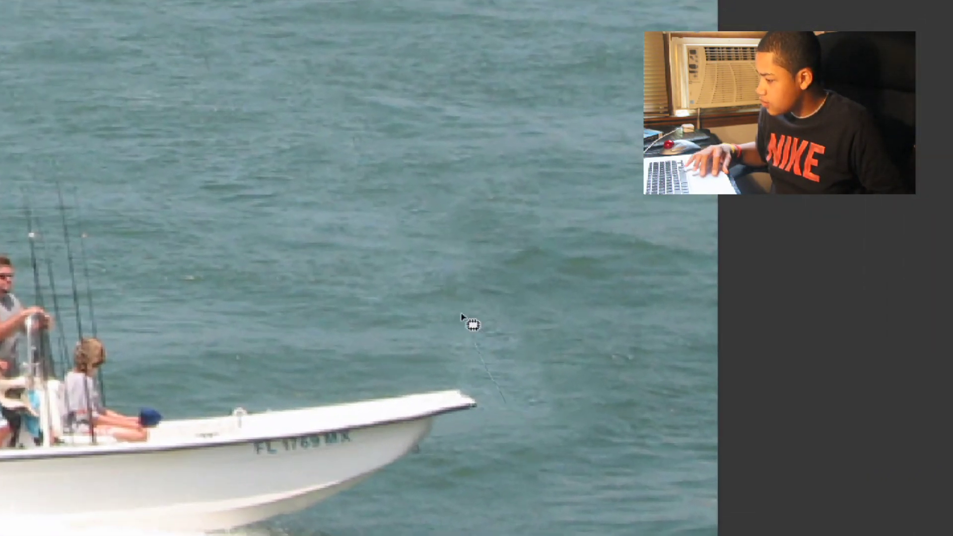
left_click_drag(564, 366, 528, 410)
left_click_drag(522, 348, 566, 230)
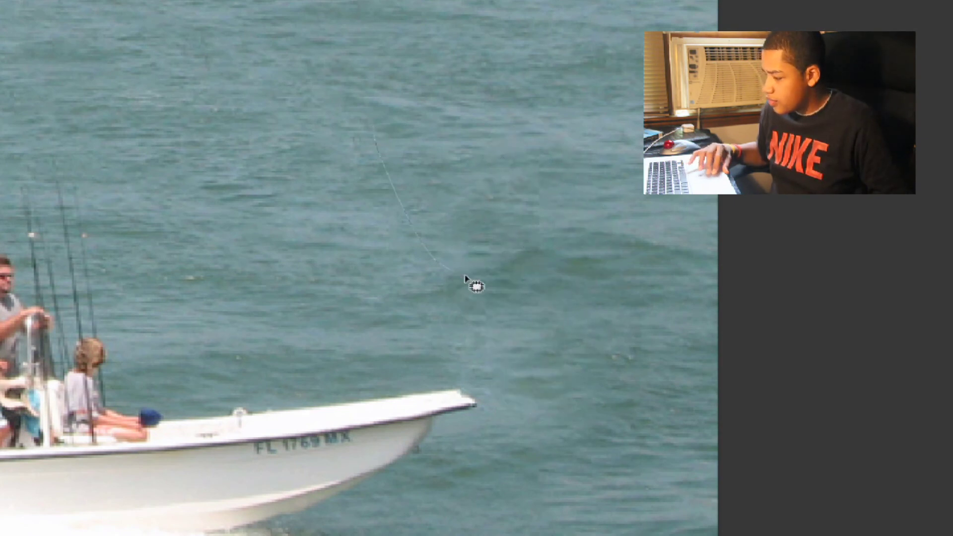
left_click_drag(389, 95, 389, 98)
left_click_drag(411, 171, 259, 165)
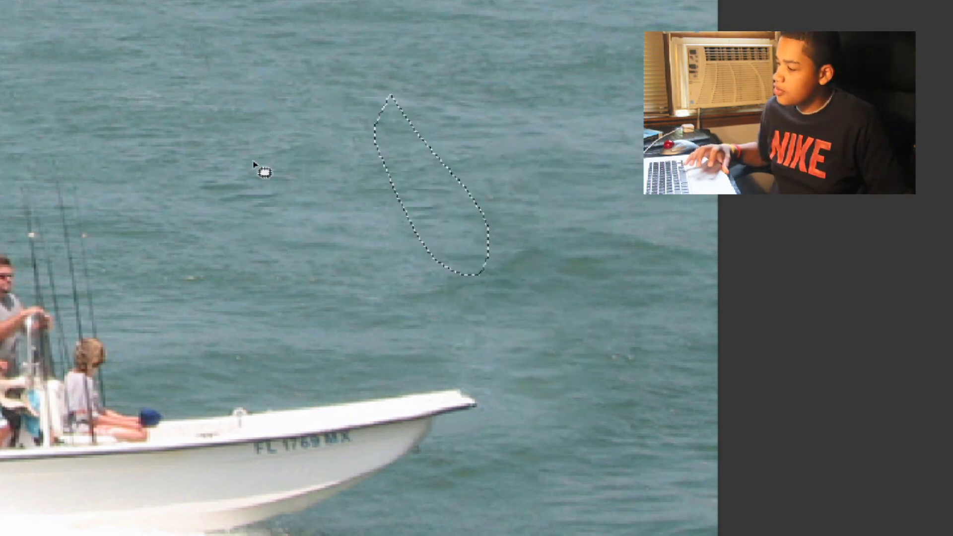
key("ctrl+d")
key("ctrl+0")
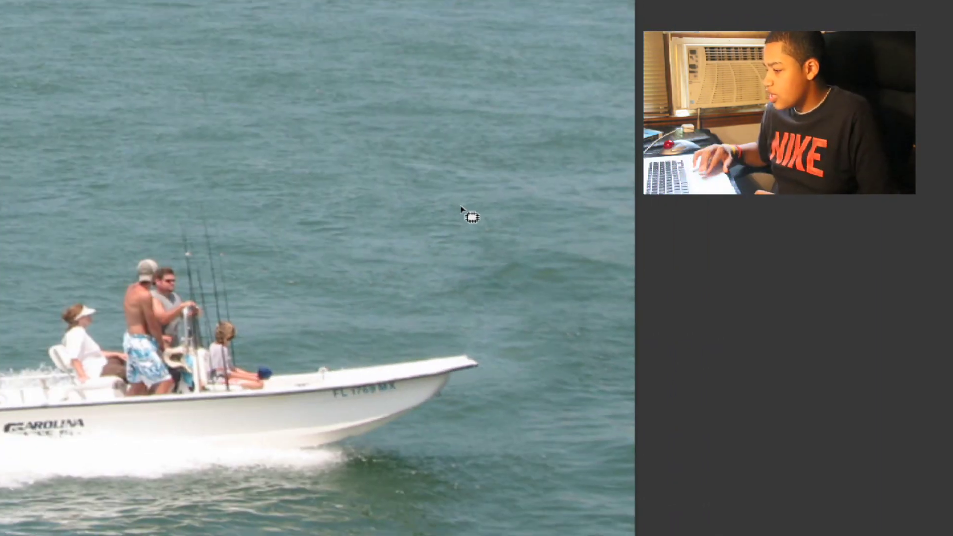